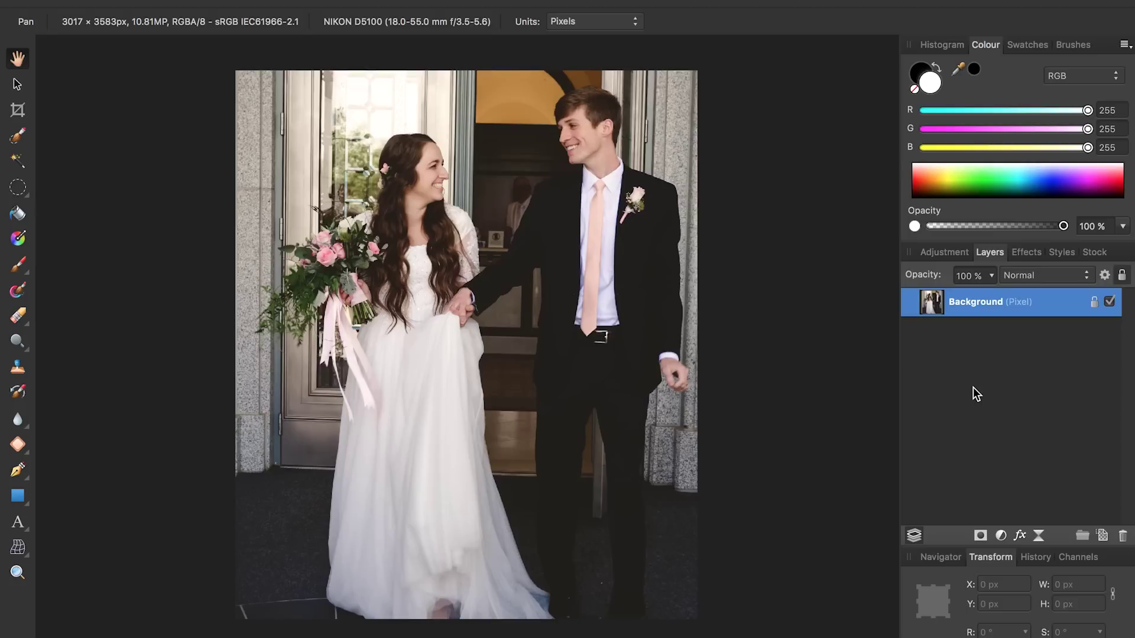
# Trial-clone the bride's face onto the doorway with a 258.9 px Clone Brush, then undo the strokes.
pyautogui.press('s')
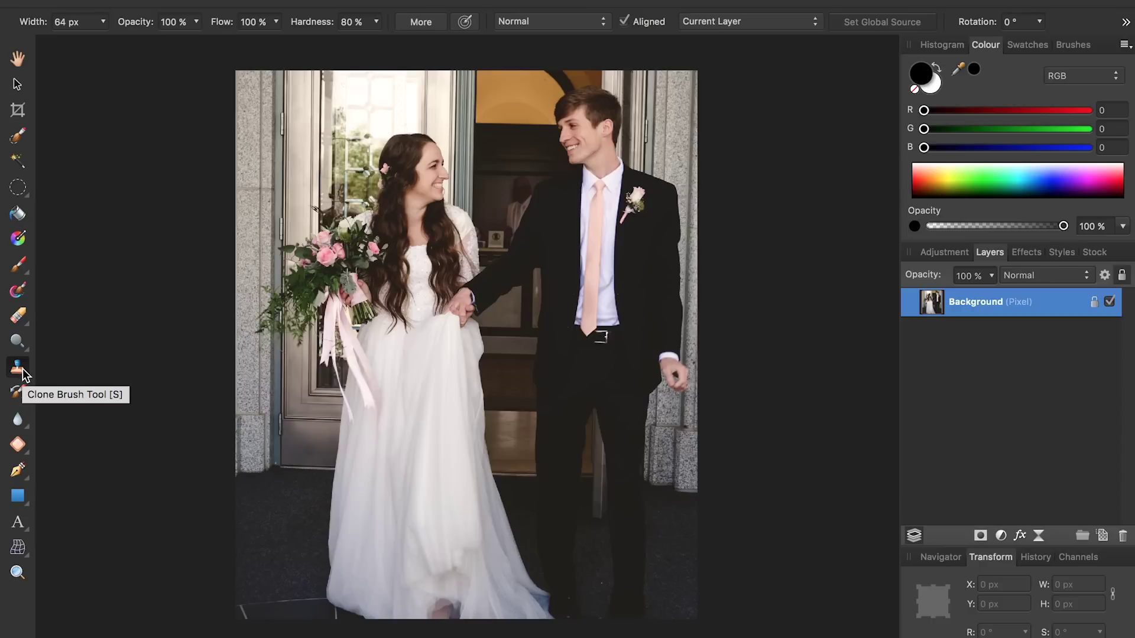
pyautogui.keyDown('alt'); pyautogui.click(425, 168); pyautogui.keyUp('alt')
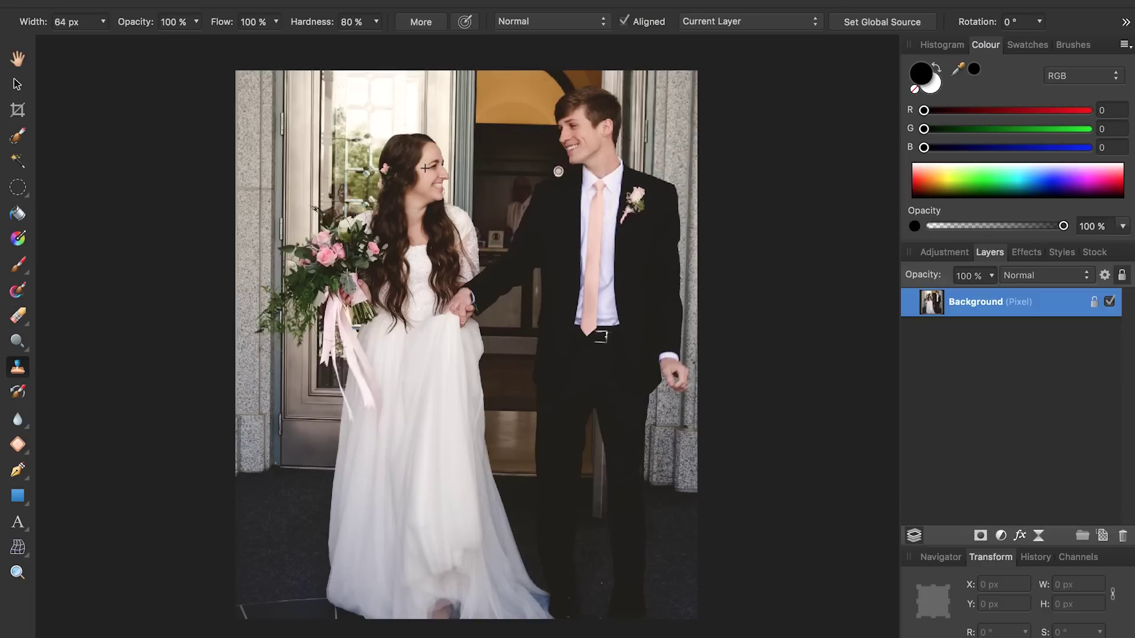
pyautogui.moveTo(539, 152)
pyautogui.mouseDown()
pyautogui.moveTo(526, 171)
pyautogui.moveTo(539, 194)
pyautogui.moveTo(558, 183)
pyautogui.moveTo(543, 162)
pyautogui.moveTo(536, 185)
pyautogui.moveTo(548, 172)
pyautogui.moveTo(539, 171)
pyautogui.moveTo(548, 188)
pyautogui.moveTo(558, 156)
pyautogui.moveTo(538, 168)
pyautogui.moveTo(555, 201)
pyautogui.moveTo(548, 164)
pyautogui.moveTo(540, 187)
pyautogui.moveTo(546, 158)
pyautogui.mouseUp()
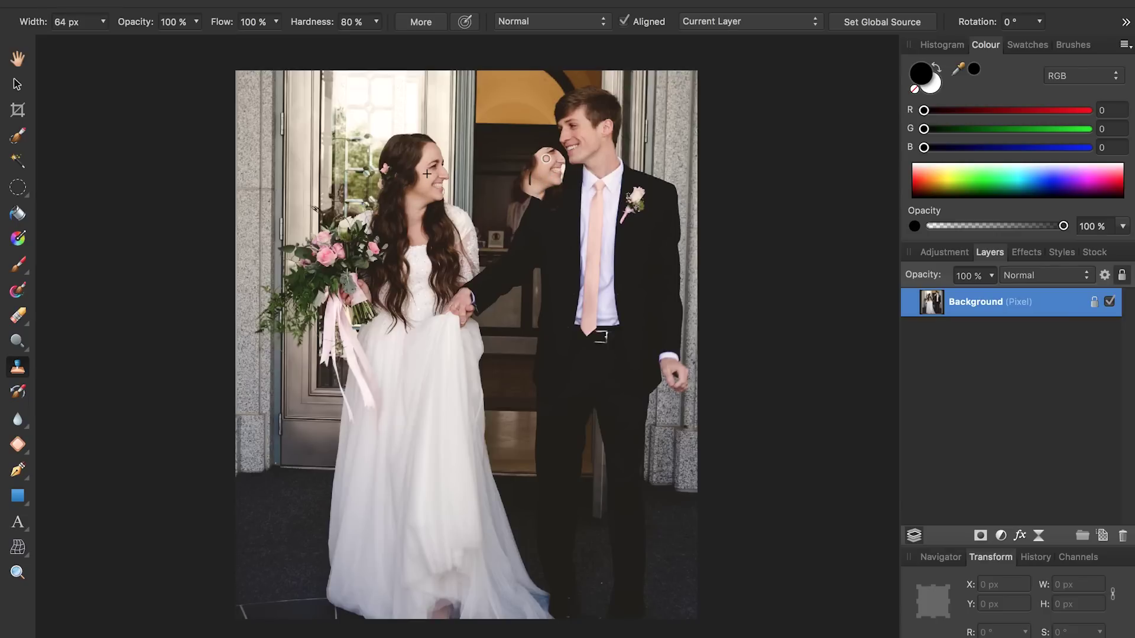
pyautogui.press(']')
pyautogui.press(']')
pyautogui.press(']')
pyautogui.press(']')
pyautogui.press(']')
pyautogui.press(']')
pyautogui.press(']')
pyautogui.press(']')
pyautogui.press(']')
pyautogui.press(']')
pyautogui.press(']')
pyautogui.press(']')
pyautogui.press(']')
pyautogui.press(']')
pyautogui.press(']')
pyautogui.moveTo(546, 158)
pyautogui.mouseDown()
pyautogui.moveTo(503, 199)
pyautogui.moveTo(534, 242)
pyautogui.moveTo(574, 180)
pyautogui.moveTo(501, 146)
pyautogui.moveTo(533, 241)
pyautogui.moveTo(539, 153)
pyautogui.moveTo(527, 187)
pyautogui.moveTo(574, 275)
pyautogui.moveTo(572, 108)
pyautogui.moveTo(544, 148)
pyautogui.moveTo(552, 299)
pyautogui.moveTo(545, 139)
pyautogui.moveTo(507, 130)
pyautogui.moveTo(529, 280)
pyautogui.moveTo(561, 180)
pyautogui.moveTo(520, 123)
pyautogui.moveTo(524, 269)
pyautogui.moveTo(564, 252)
pyautogui.moveTo(525, 123)
pyautogui.moveTo(510, 259)
pyautogui.moveTo(561, 260)
pyautogui.moveTo(552, 118)
pyautogui.moveTo(514, 276)
pyautogui.moveTo(565, 281)
pyautogui.moveTo(563, 207)
pyautogui.mouseUp()
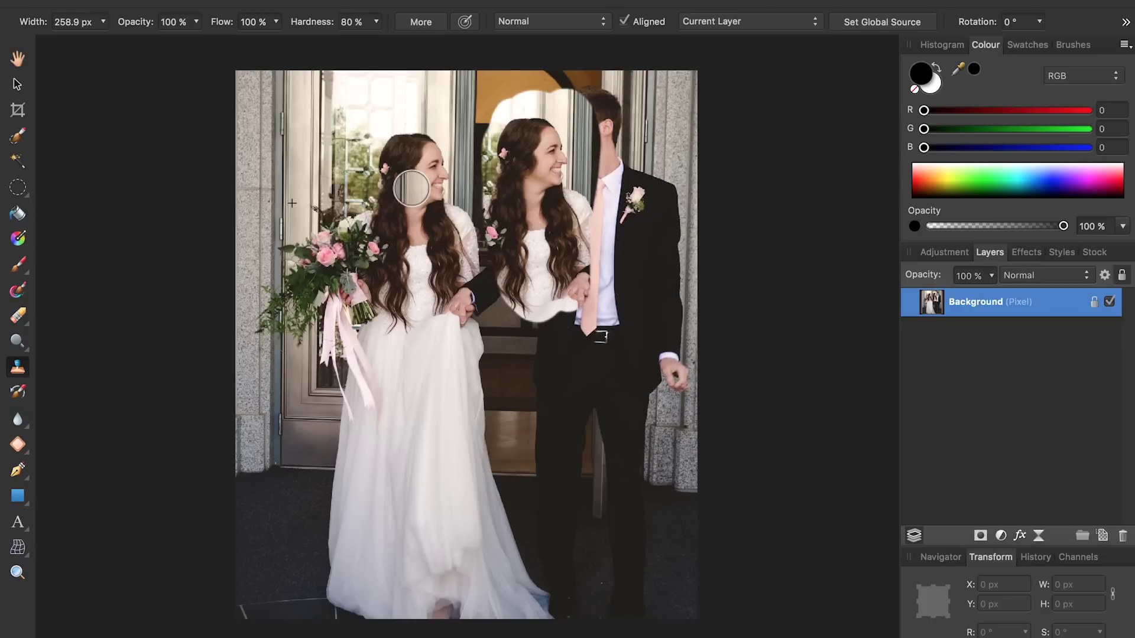
pyautogui.moveTo(598, 472)
pyautogui.mouseDown()
pyautogui.moveTo(614, 323)
pyautogui.moveTo(609, 477)
pyautogui.moveTo(652, 369)
pyautogui.moveTo(644, 582)
pyautogui.moveTo(643, 437)
pyautogui.moveTo(601, 577)
pyautogui.moveTo(589, 518)
pyautogui.moveTo(595, 395)
pyautogui.moveTo(587, 620)
pyautogui.moveTo(561, 541)
pyautogui.moveTo(562, 407)
pyautogui.moveTo(574, 538)
pyautogui.moveTo(558, 501)
pyautogui.moveTo(564, 388)
pyautogui.mouseUp()
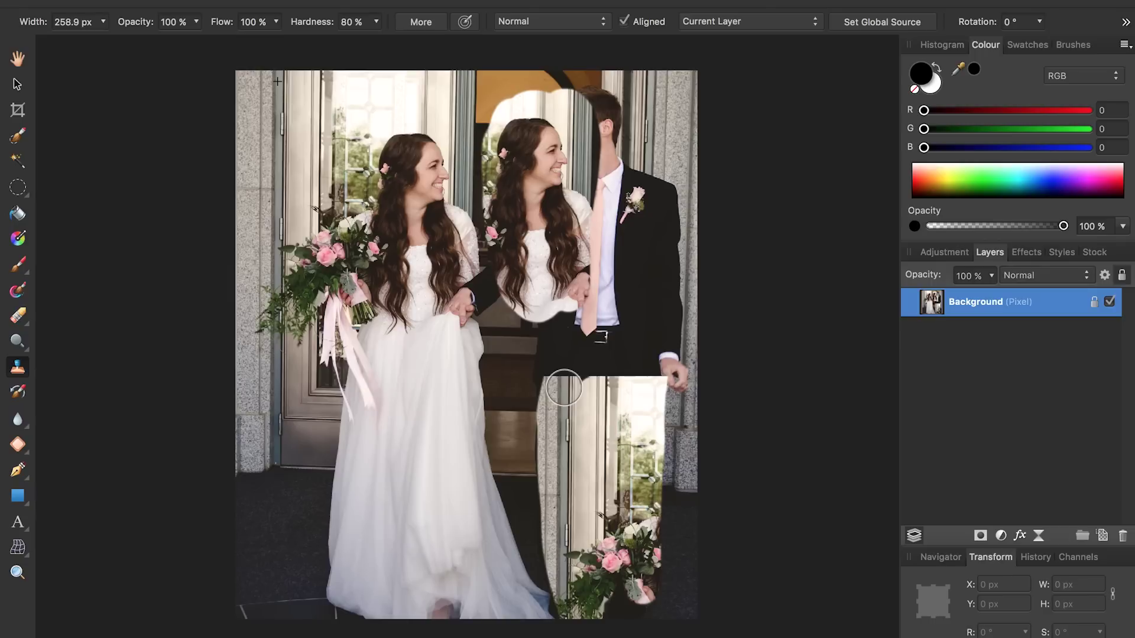
pyautogui.press('super+z')
pyautogui.press('super+z')
pyautogui.press('super+z')
pyautogui.press('super+z')
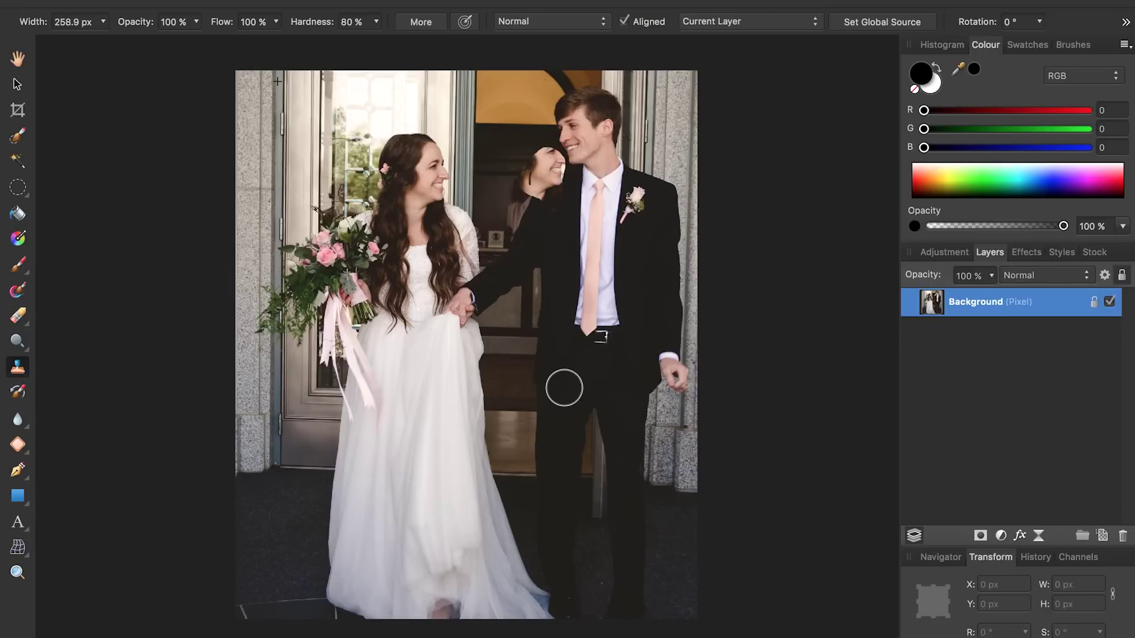
# Undo the final test patch, duplicate the Background layer, and set the clone brush width to 83 px.
pyautogui.press('super+z')
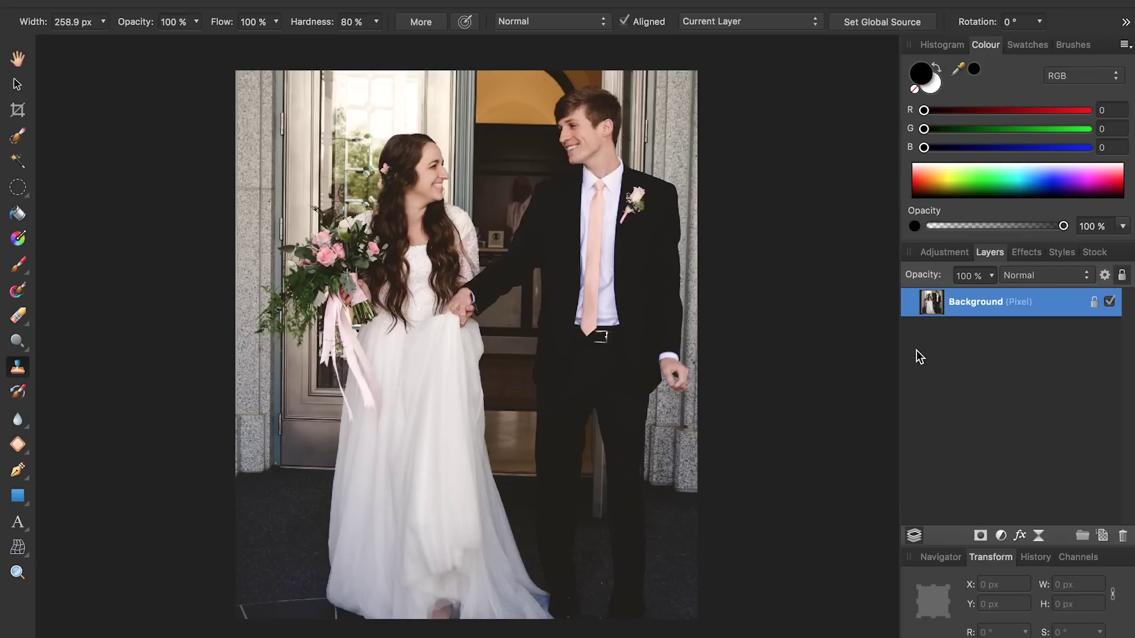
pyautogui.press('super+j')
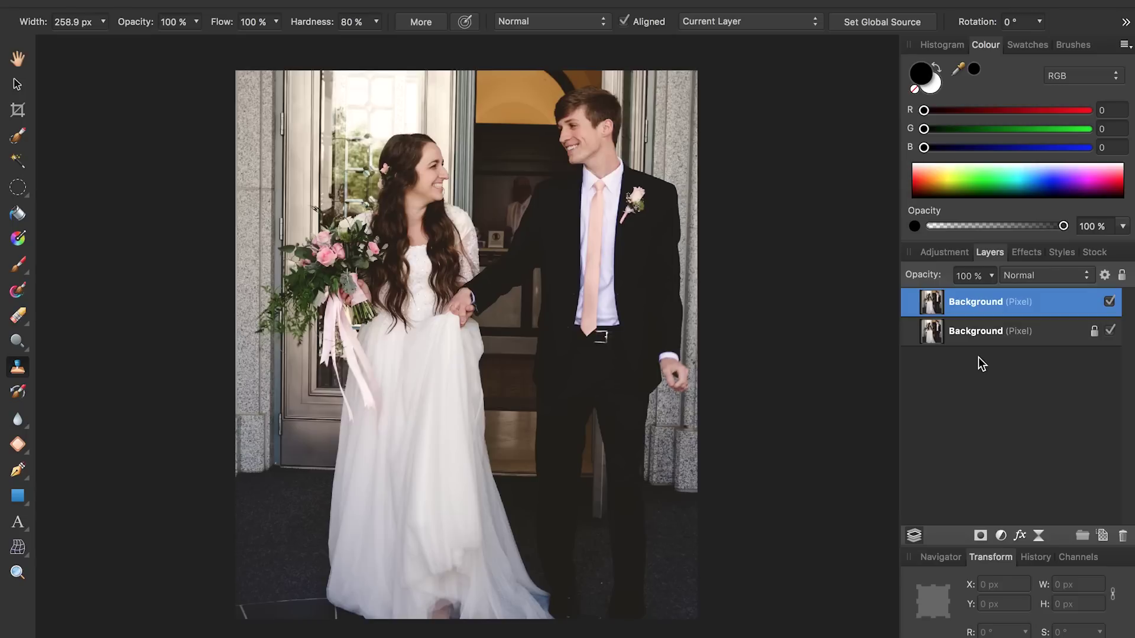
pyautogui.press('[')
pyautogui.press('[')
pyautogui.press('[')
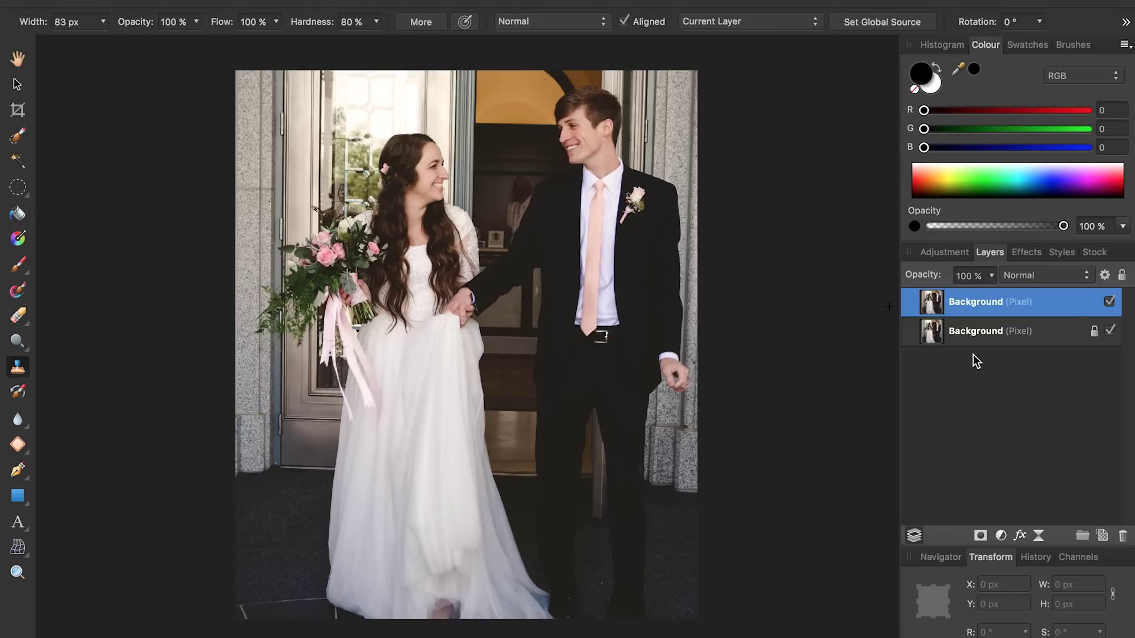
# Clone dark door texture beside the groom's arm and over the white smear, re-sampling the door.
pyautogui.keyDown('alt'); pyautogui.click(484, 192); pyautogui.keyUp('alt')
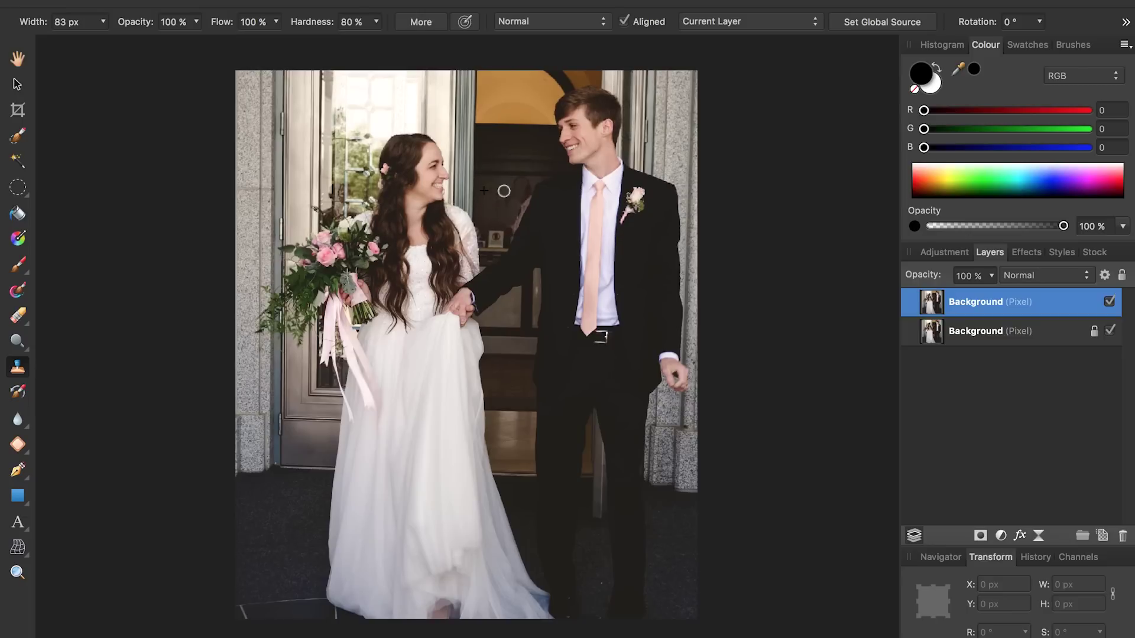
pyautogui.moveTo(528, 187); pyautogui.dragTo(514, 224)
pyautogui.keyDown('alt'); pyautogui.click(489, 192); pyautogui.keyUp('alt')
pyautogui.moveTo(506, 236); pyautogui.dragTo(515, 222)
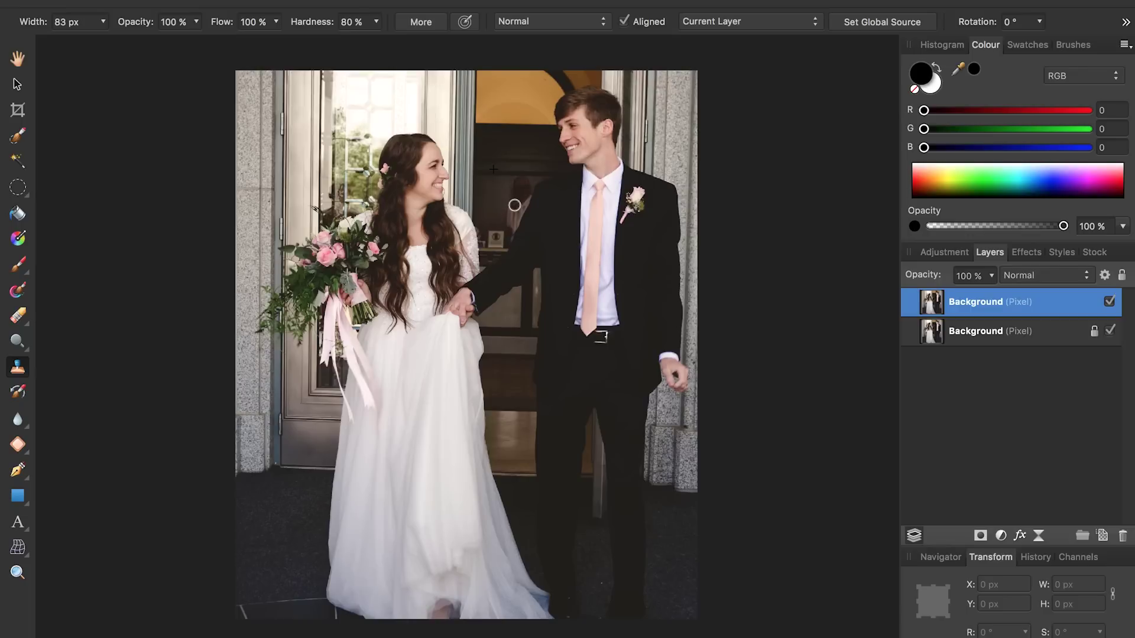
# Zoom in on the doorway figure and shrink the clone brush to 20.5 px at 0% hardness.
pyautogui.scroll(6, 515, 205)
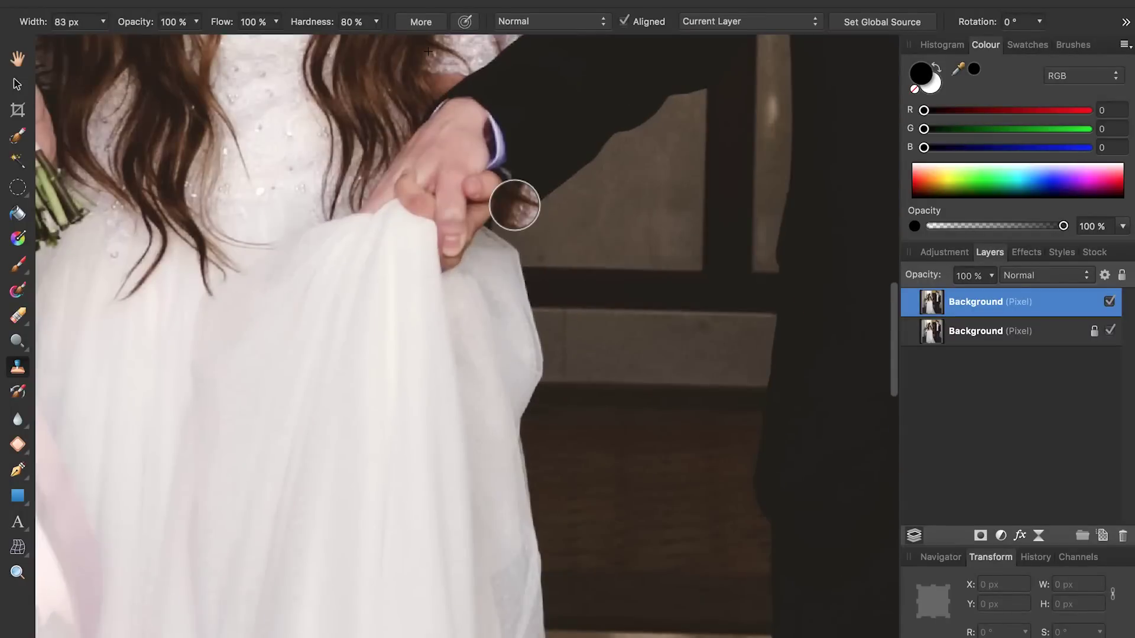
pyautogui.scroll(10, 515, 205)
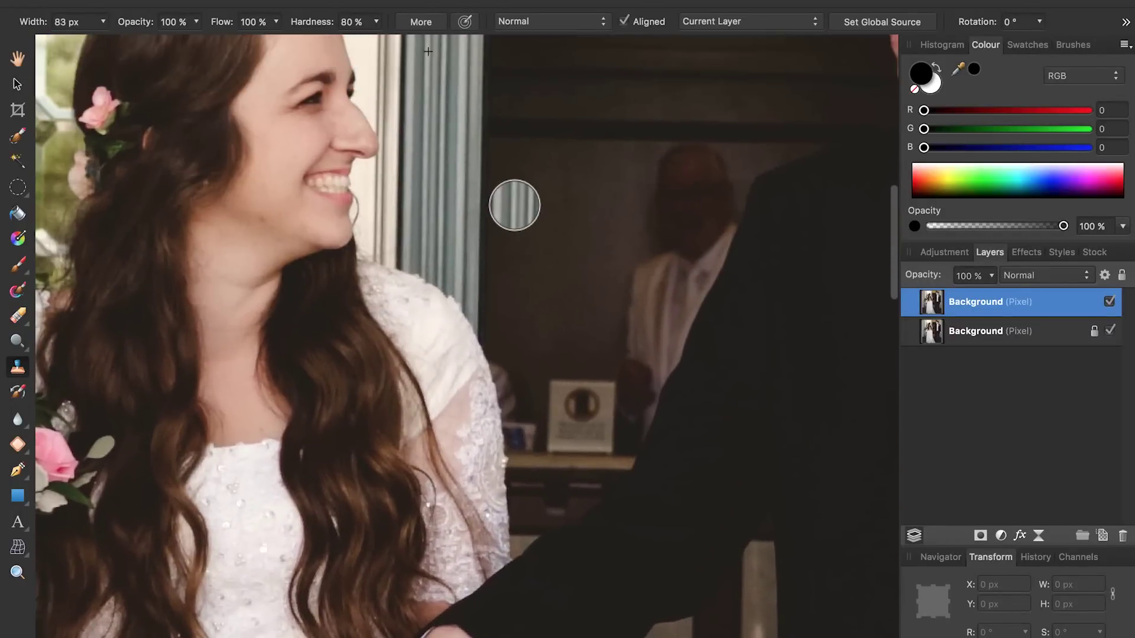
pyautogui.hscroll(5, 514, 205)
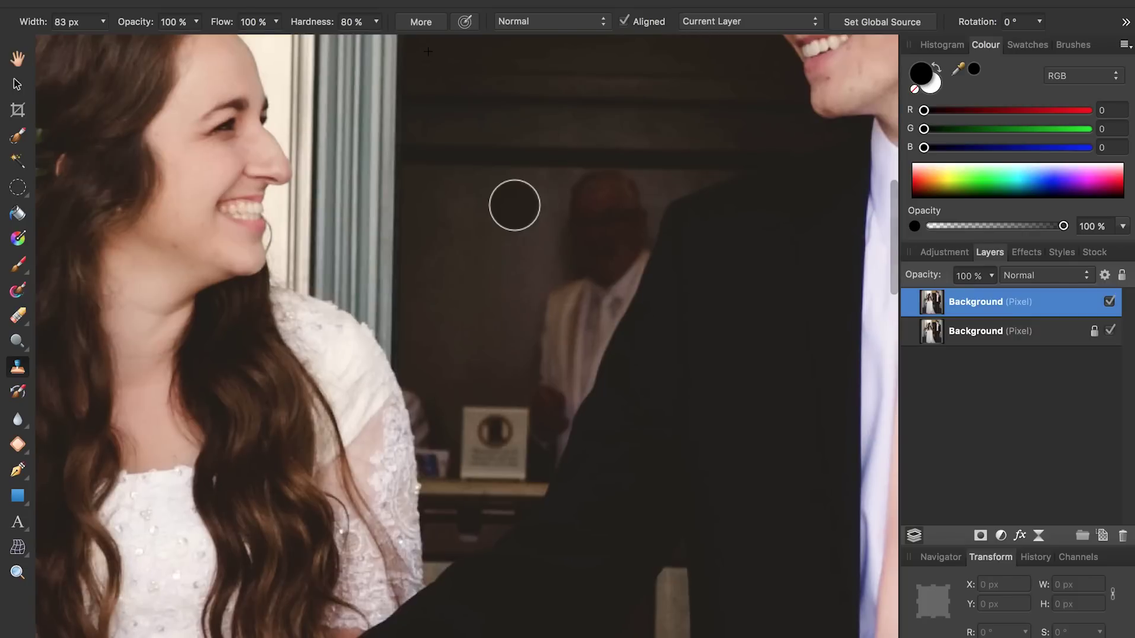
pyautogui.press('[')
pyautogui.press('[')
pyautogui.press('[')
pyautogui.press('[')
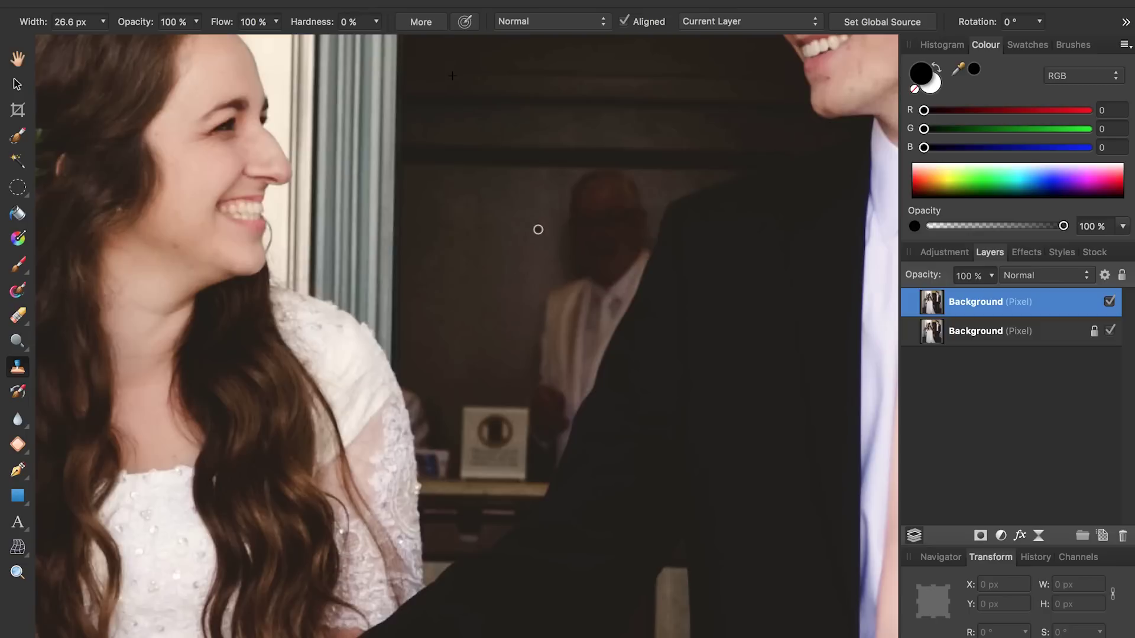
pyautogui.press('[')
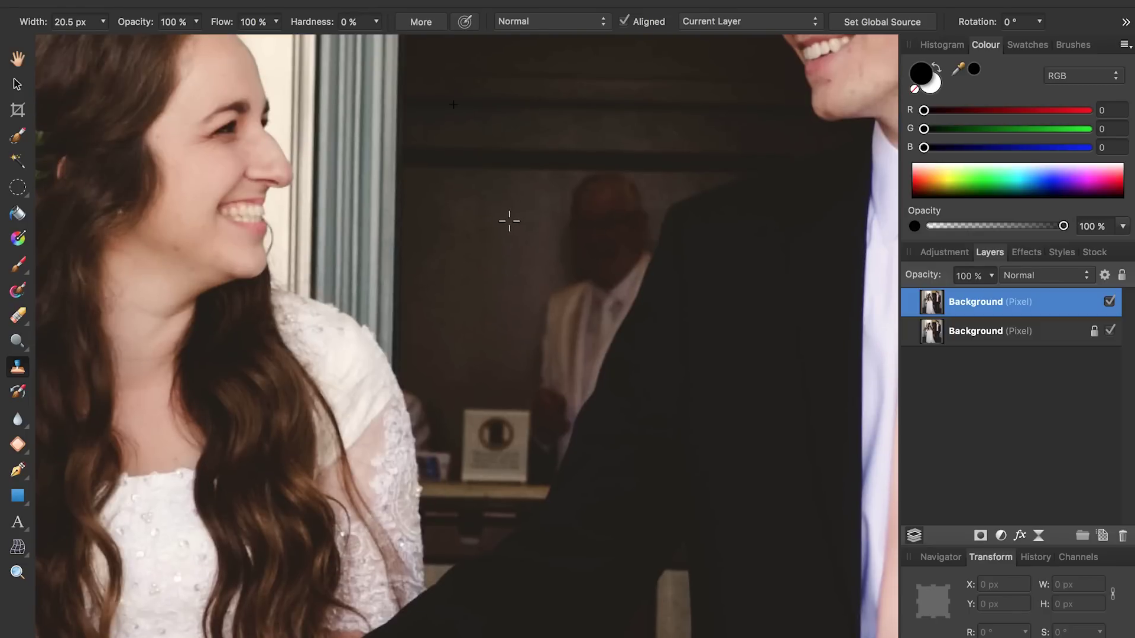
# Clone wall texture from beside the figure over its head, then widen the brush to 126.2 px.
pyautogui.keyDown('alt'); pyautogui.click(509, 221); pyautogui.keyUp('alt')
pyautogui.moveTo(594, 193)
pyautogui.mouseDown()
pyautogui.moveTo(570, 271)
pyautogui.moveTo(577, 215)
pyautogui.moveTo(585, 259)
pyautogui.moveTo(610, 207)
pyautogui.moveTo(599, 250)
pyautogui.moveTo(598, 216)
pyautogui.moveTo(591, 243)
pyautogui.mouseUp()
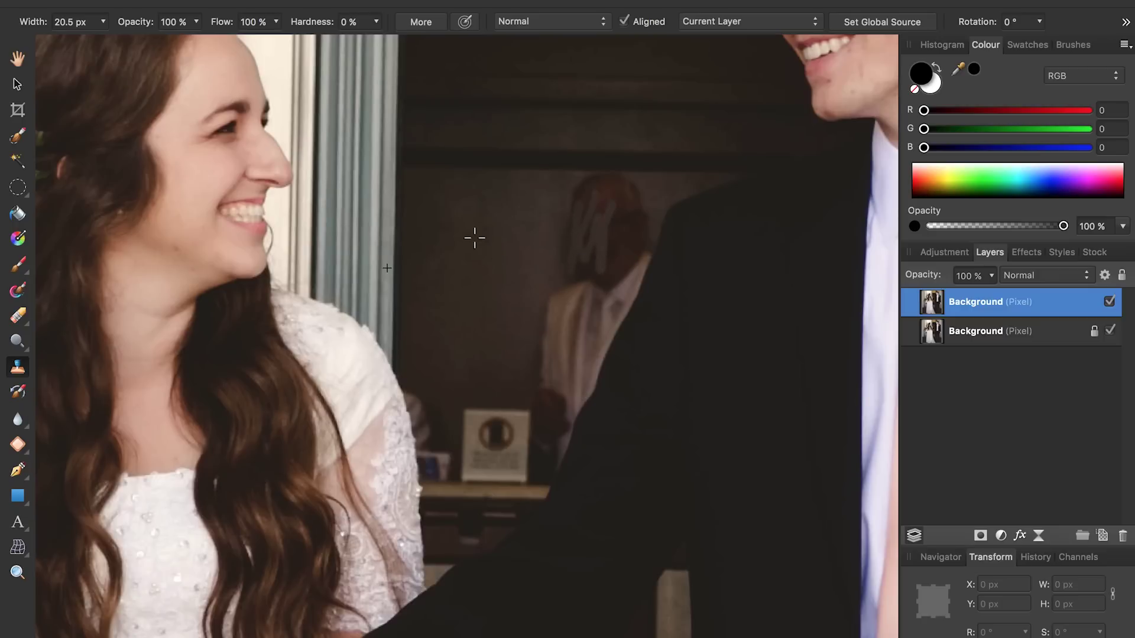
pyautogui.moveTo(603, 211)
pyautogui.mouseDown()
pyautogui.moveTo(598, 301)
pyautogui.moveTo(631, 225)
pyautogui.moveTo(601, 272)
pyautogui.moveTo(569, 242)
pyautogui.mouseUp()
pyautogui.keyDown('alt'); pyautogui.click(506, 201); pyautogui.keyUp('alt')
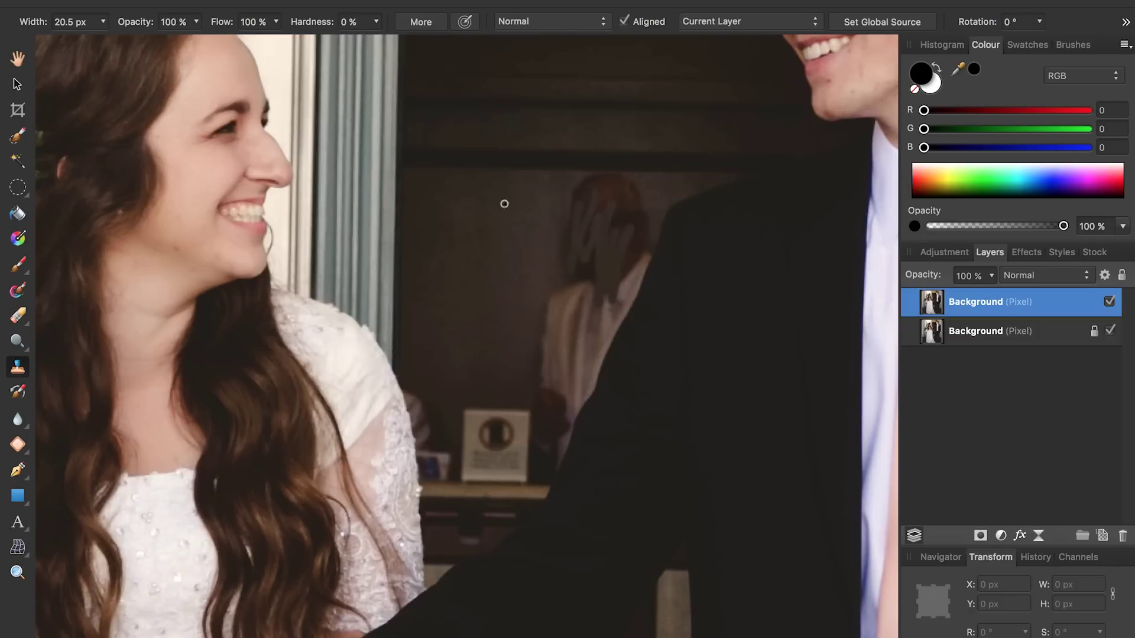
pyautogui.moveTo(585, 190)
pyautogui.mouseDown()
pyautogui.moveTo(643, 204)
pyautogui.moveTo(605, 213)
pyautogui.moveTo(639, 200)
pyautogui.moveTo(609, 263)
pyautogui.mouseUp()
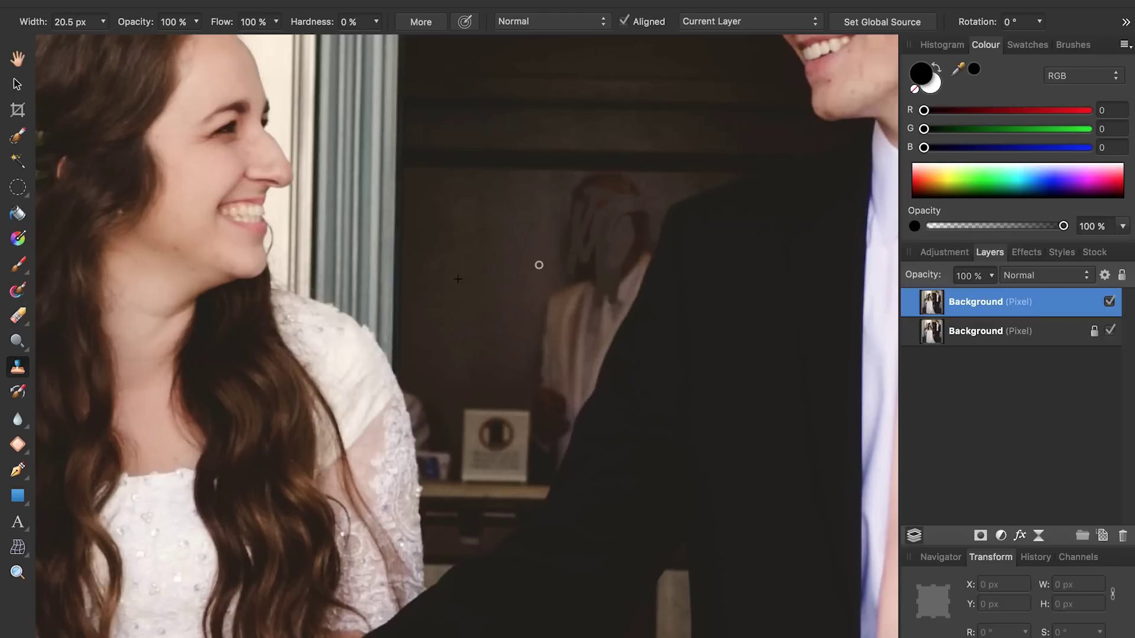
pyautogui.press(']')
pyautogui.press(']')
pyautogui.press(']')
pyautogui.press(']')
pyautogui.press(']')
pyautogui.press(']')
pyautogui.press(']')
pyautogui.press(']')
# Paint wall texture over the doorway figure's head, upper body and white edges, re-sampling repeatedly.
pyautogui.keyDown('alt'); pyautogui.click(477, 223); pyautogui.keyUp('alt')
pyautogui.moveTo(630, 218)
pyautogui.mouseDown()
pyautogui.moveTo(613, 262)
pyautogui.moveTo(578, 290)
pyautogui.moveTo(578, 313)
pyautogui.mouseUp()
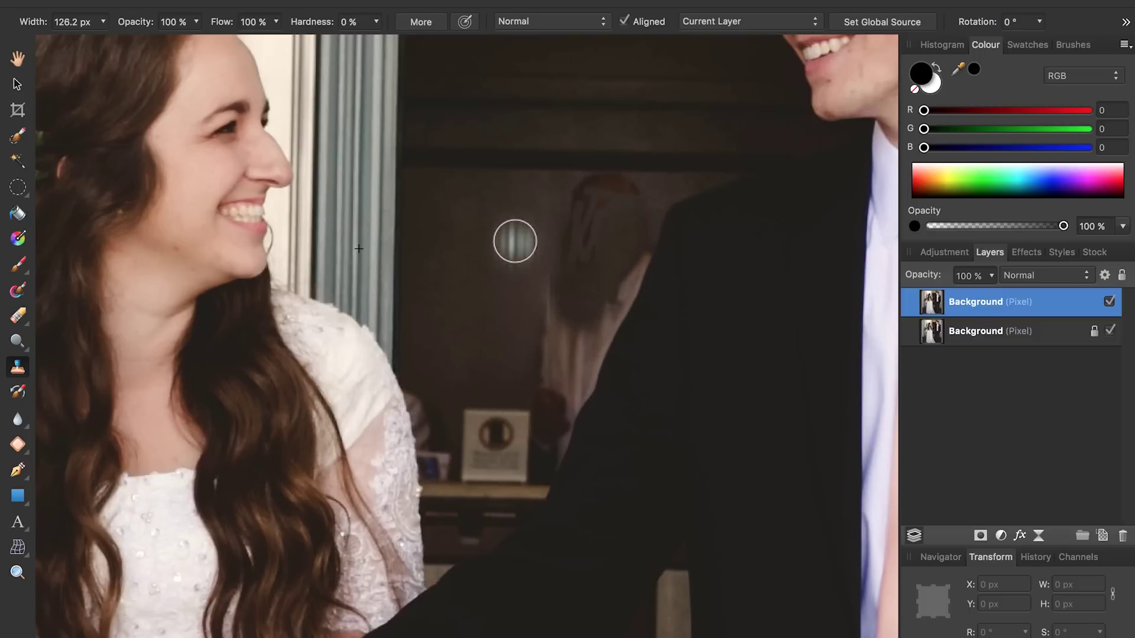
pyautogui.keyDown('alt'); pyautogui.click(512, 212); pyautogui.keyUp('alt')
pyautogui.moveTo(592, 197)
pyautogui.mouseDown()
pyautogui.moveTo(627, 198)
pyautogui.moveTo(619, 240)
pyautogui.moveTo(599, 280)
pyautogui.moveTo(583, 246)
pyautogui.moveTo(565, 281)
pyautogui.moveTo(587, 218)
pyautogui.moveTo(567, 235)
pyautogui.moveTo(574, 281)
pyautogui.mouseUp()
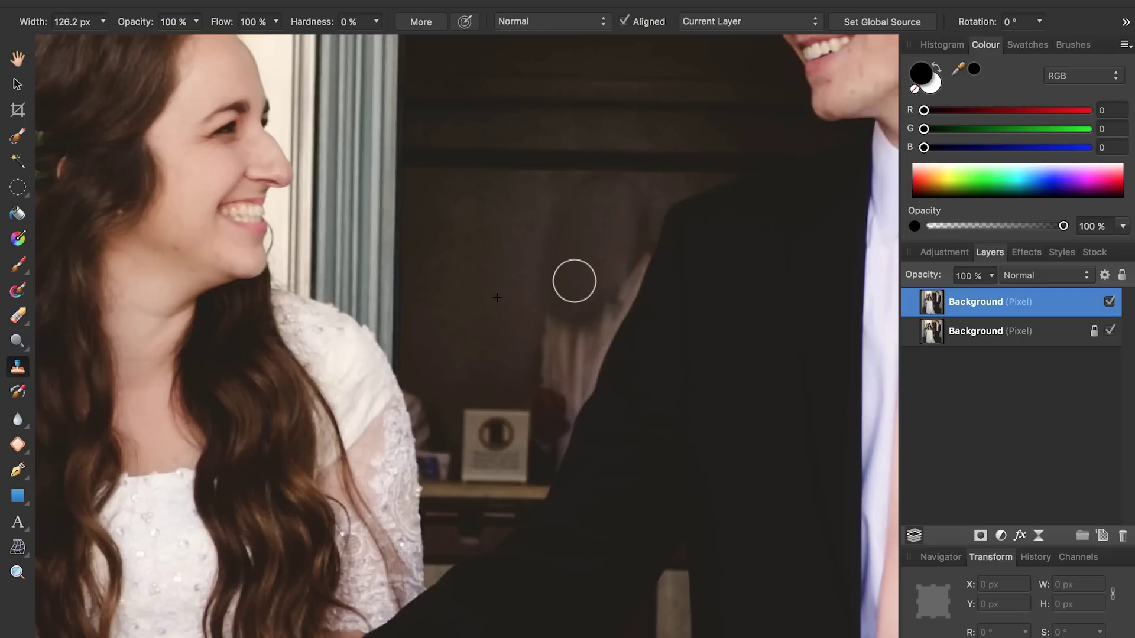
pyautogui.keyDown('alt'); pyautogui.click(496, 263); pyautogui.keyUp('alt')
pyautogui.moveTo(628, 254)
pyautogui.mouseDown()
pyautogui.moveTo(597, 323)
pyautogui.moveTo(557, 325)
pyautogui.moveTo(558, 338)
pyautogui.moveTo(612, 310)
pyautogui.moveTo(645, 261)
pyautogui.moveTo(598, 359)
pyautogui.moveTo(653, 242)
pyautogui.mouseUp()
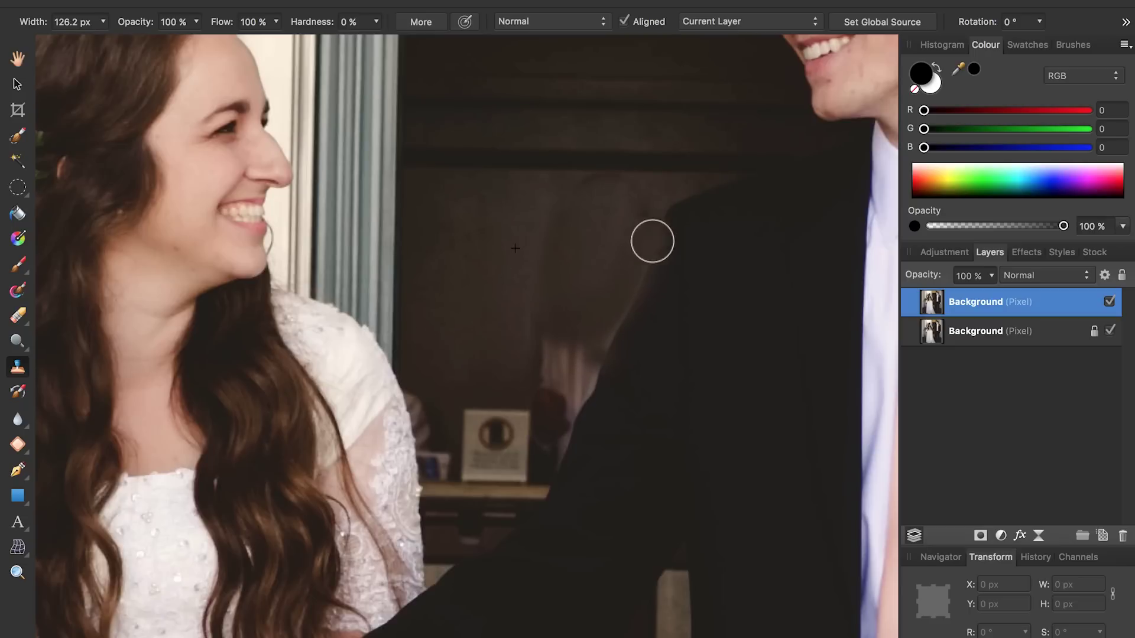
pyautogui.keyDown('alt'); pyautogui.click(490, 276); pyautogui.keyUp('alt')
pyautogui.moveTo(539, 348)
pyautogui.mouseDown()
pyautogui.moveTo(570, 359)
pyautogui.moveTo(580, 343)
pyautogui.moveTo(544, 392)
pyautogui.moveTo(529, 377)
pyautogui.moveTo(544, 406)
pyautogui.moveTo(572, 380)
pyautogui.mouseUp()
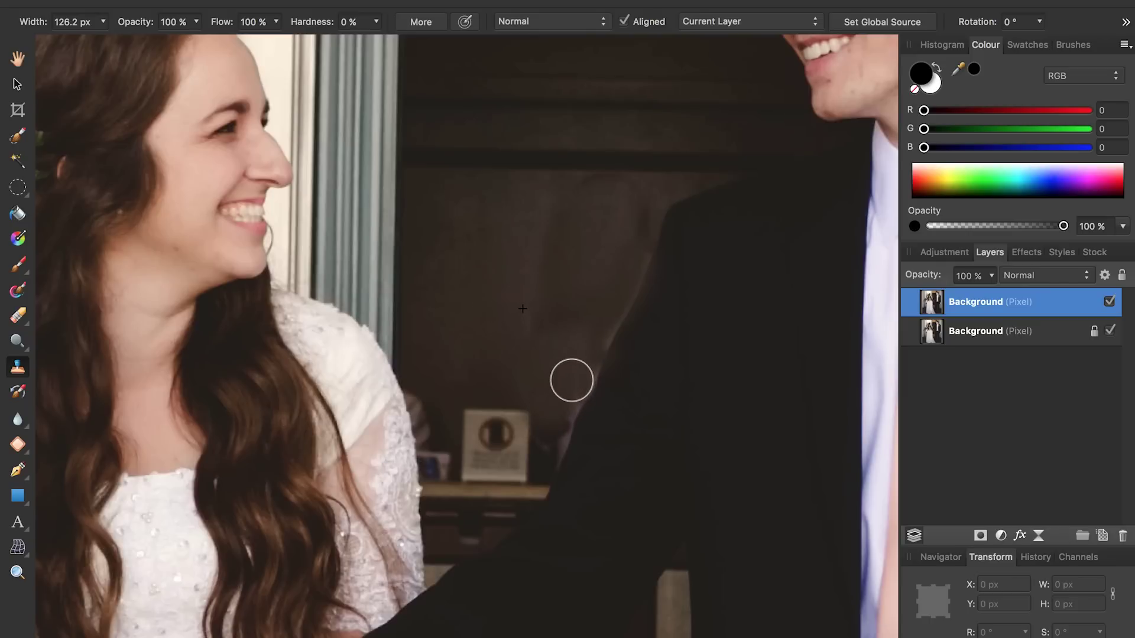
# Cover both halves of the clock with wall texture and smooth the wall upward.
pyautogui.keyDown('alt'); pyautogui.click(500, 305); pyautogui.keyUp('alt')
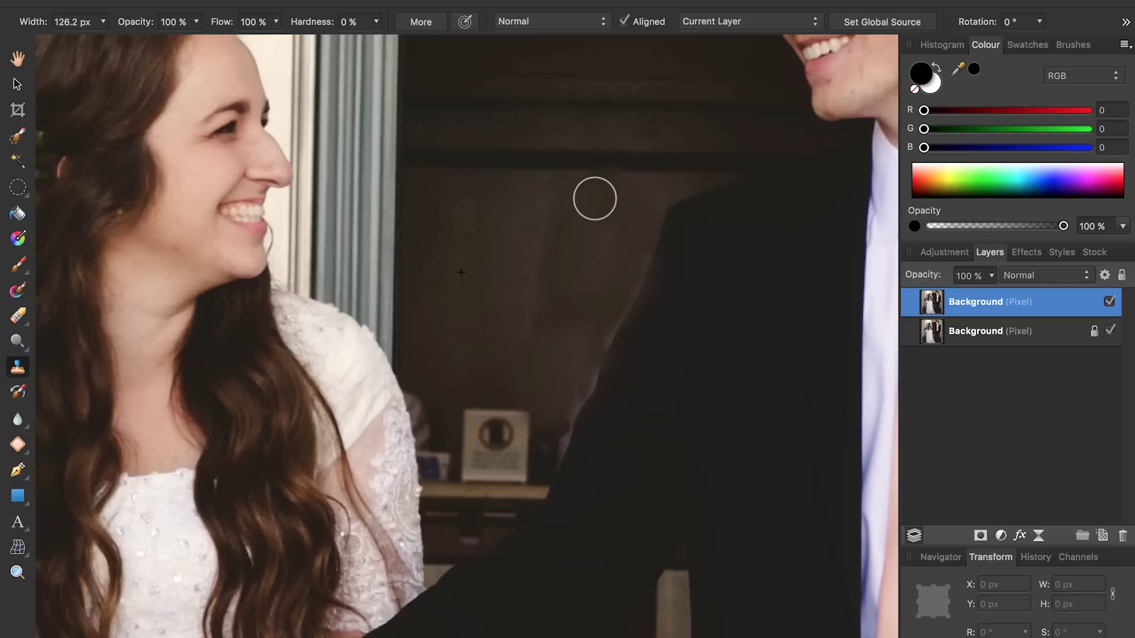
pyautogui.keyDown('alt'); pyautogui.click(486, 246); pyautogui.keyUp('alt')
pyautogui.moveTo(508, 431)
pyautogui.mouseDown()
pyautogui.moveTo(540, 418)
pyautogui.moveTo(518, 449)
pyautogui.moveTo(547, 430)
pyautogui.moveTo(539, 448)
pyautogui.moveTo(575, 378)
pyautogui.mouseUp()
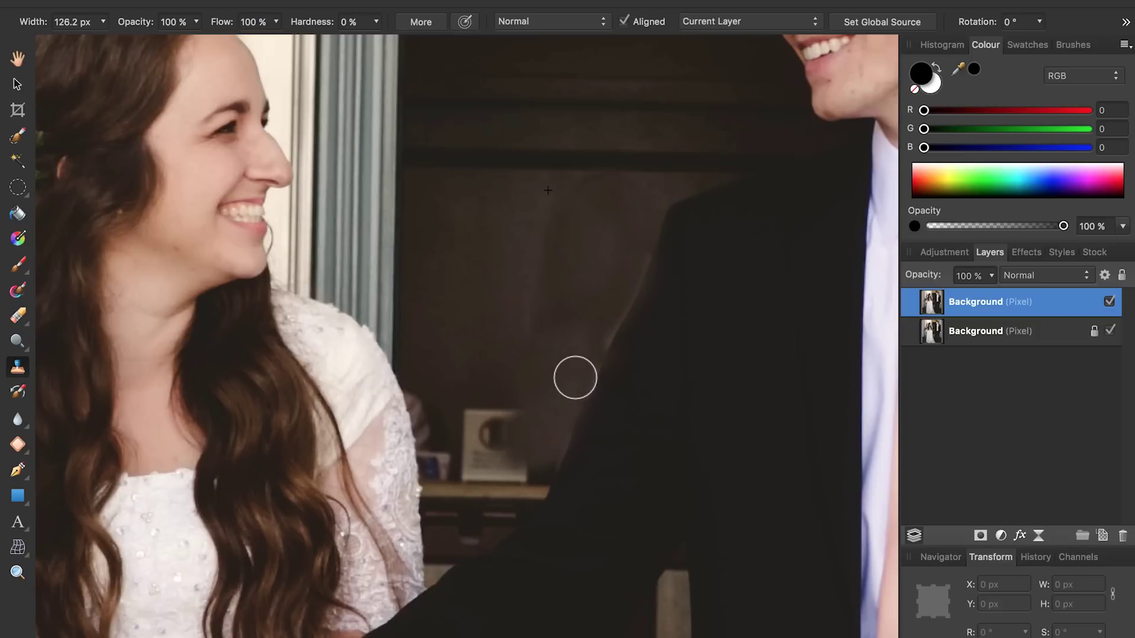
pyautogui.keyDown('alt'); pyautogui.click(491, 266); pyautogui.keyUp('alt')
pyautogui.moveTo(491, 411)
pyautogui.mouseDown()
pyautogui.moveTo(470, 429)
pyautogui.moveTo(524, 426)
pyautogui.moveTo(463, 416)
pyautogui.moveTo(476, 439)
pyautogui.moveTo(485, 424)
pyautogui.moveTo(468, 455)
pyautogui.moveTo(509, 463)
pyautogui.mouseUp()
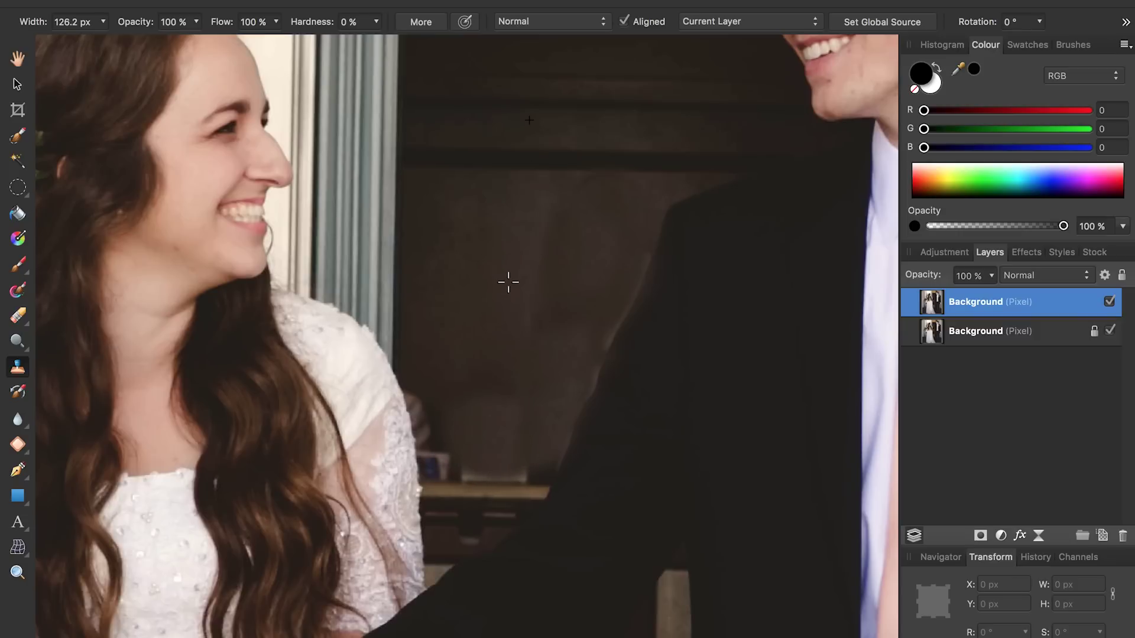
pyautogui.keyDown('alt'); pyautogui.click(508, 282); pyautogui.keyUp('alt')
pyautogui.moveTo(526, 373); pyautogui.dragTo(524, 365)
pyautogui.keyDown('alt'); pyautogui.click(475, 263); pyautogui.keyUp('alt')
# Undo the stray bright dab on the wall and reset the clone source.
pyautogui.click(482, 247)
pyautogui.press('super+z')
pyautogui.keyDown('alt'); pyautogui.click(481, 247); pyautogui.keyUp('alt')
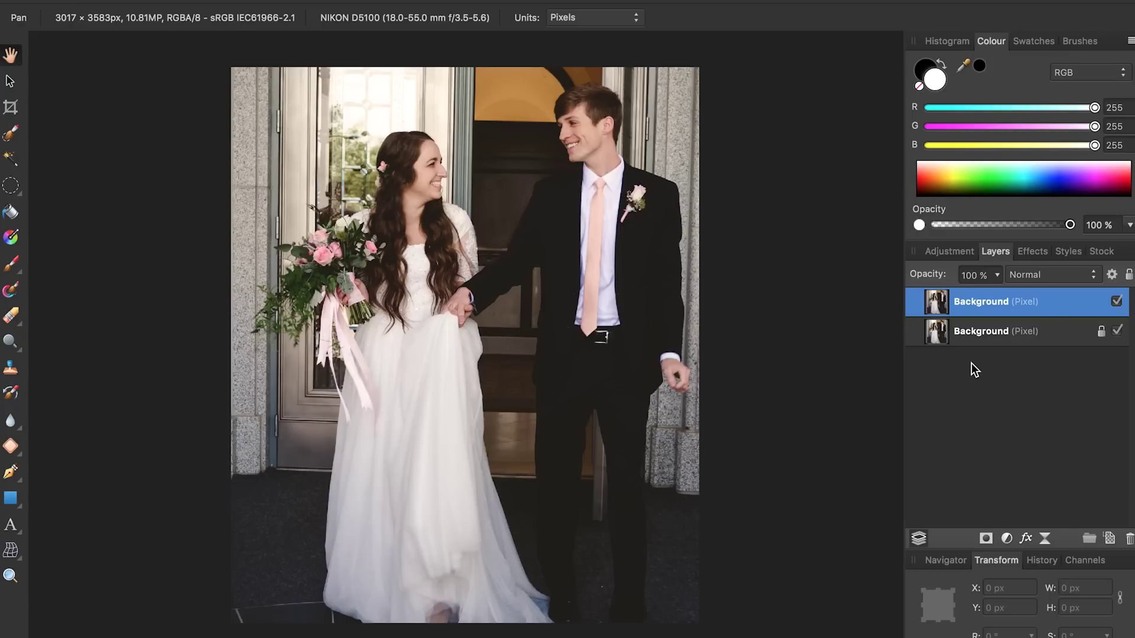
# Toggle the retouched copy's visibility off and on twice to compare with the original.
pyautogui.click(1117, 302)
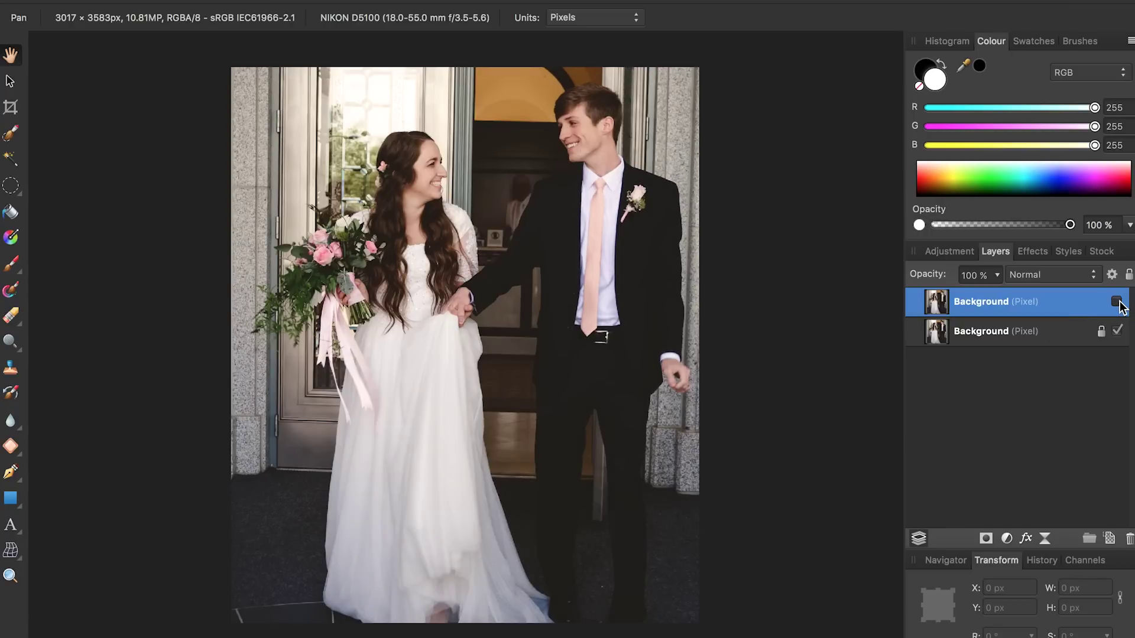
pyautogui.click(1117, 301)
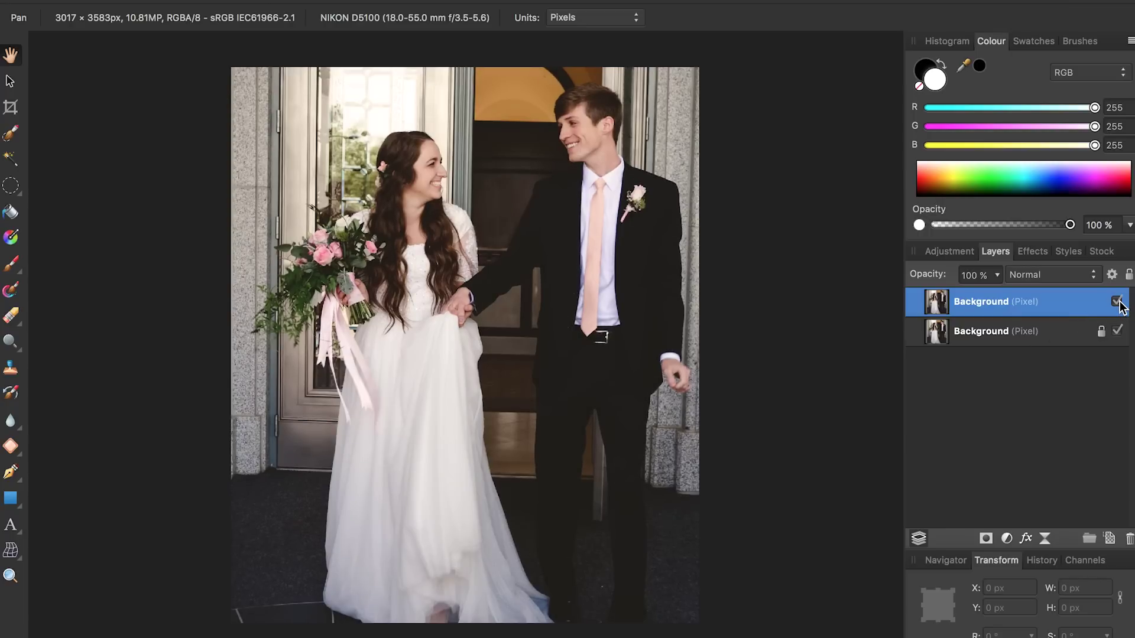
pyautogui.click(1117, 302)
pyautogui.click(1116, 302)
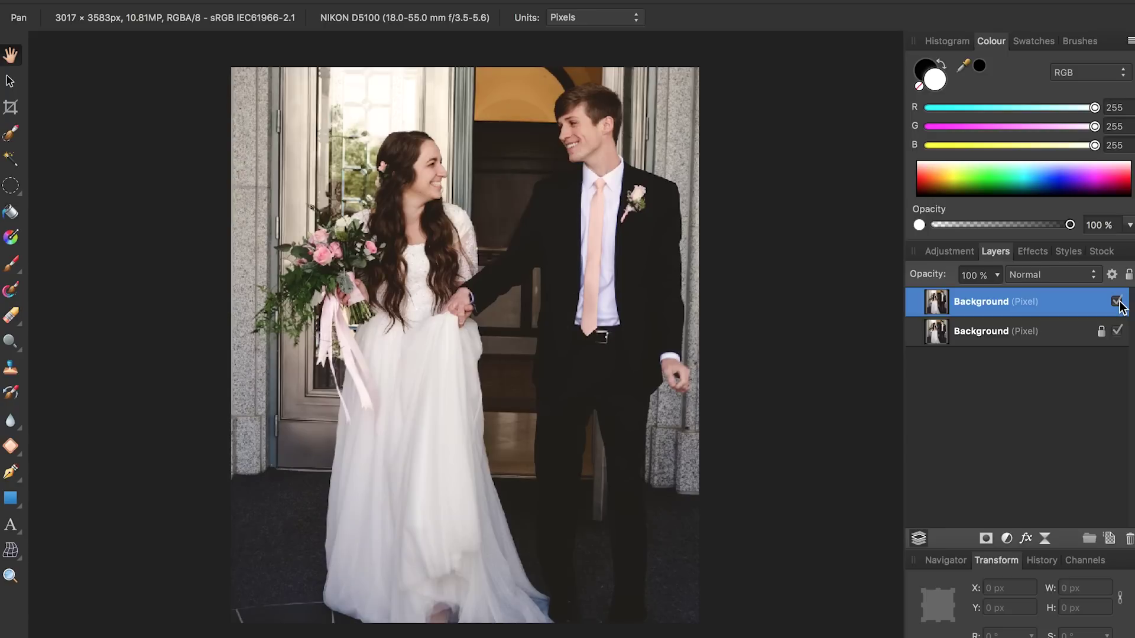